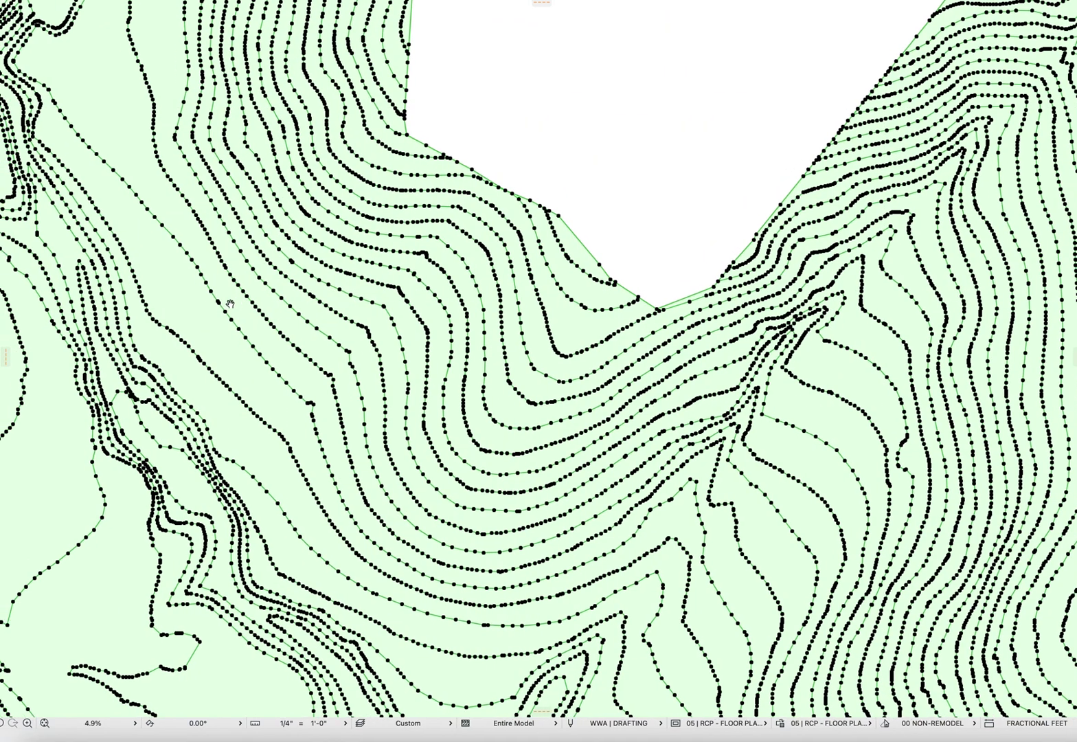
scroll(336, 269, "left", 5)
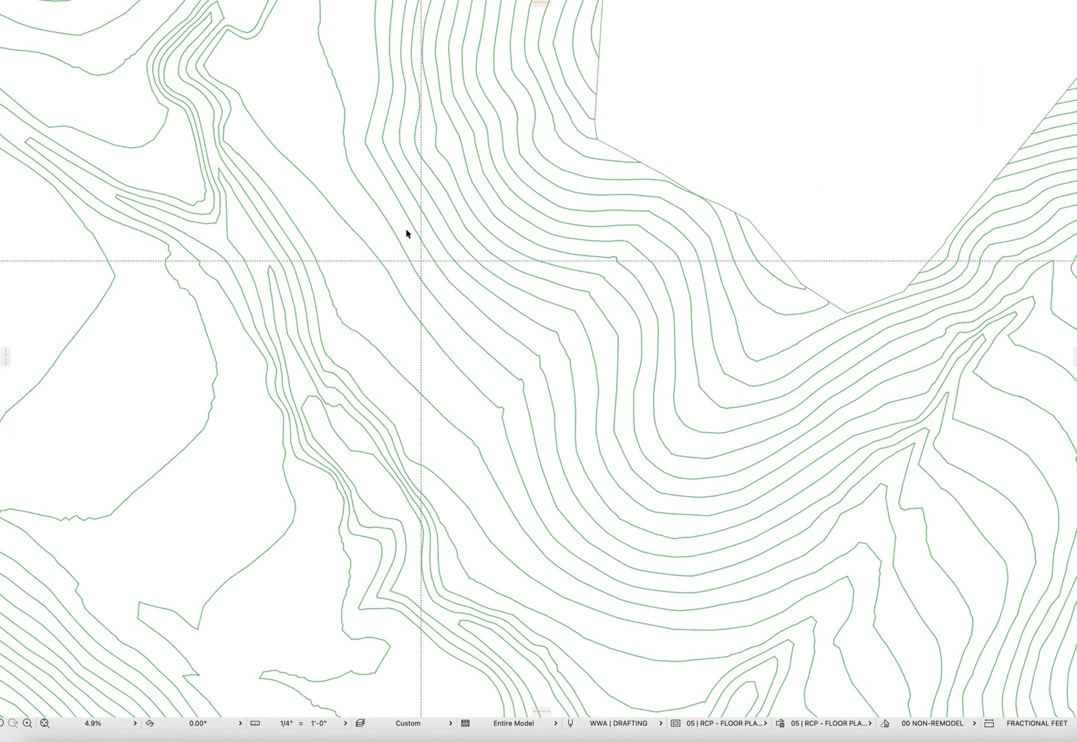
Step: Select the terrain mesh to display its survey nodes along every contour line
left_click(409, 343)
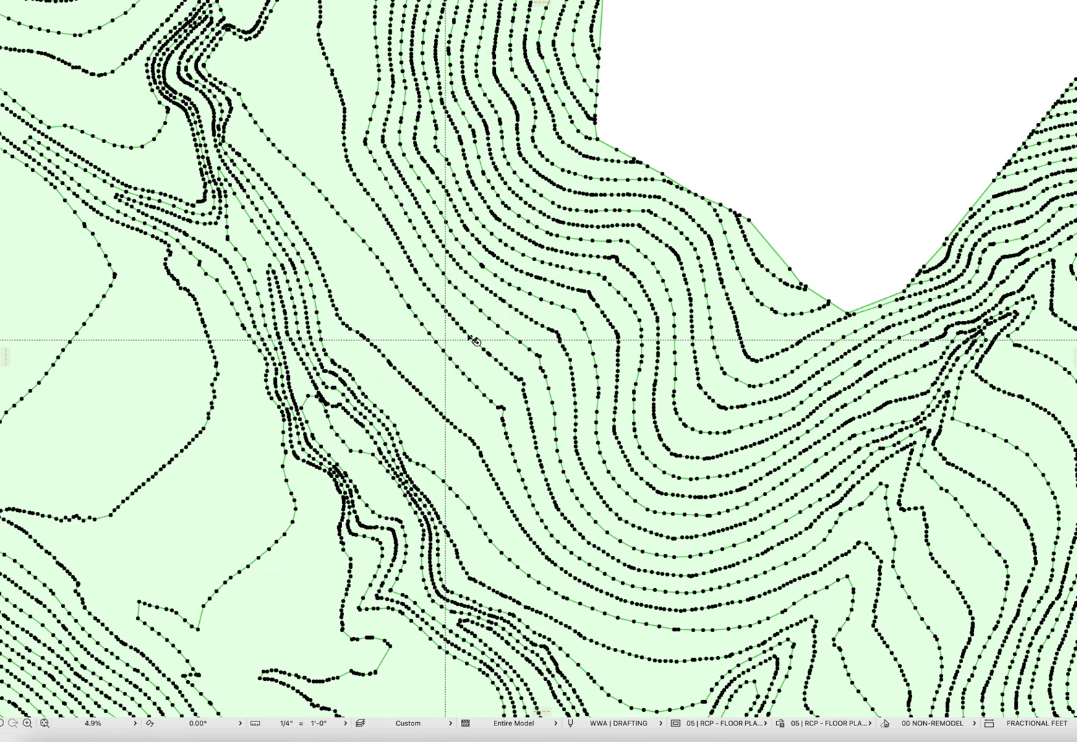
scroll(306, 455, "left", 3)
scroll(307, 455, "up", 1)
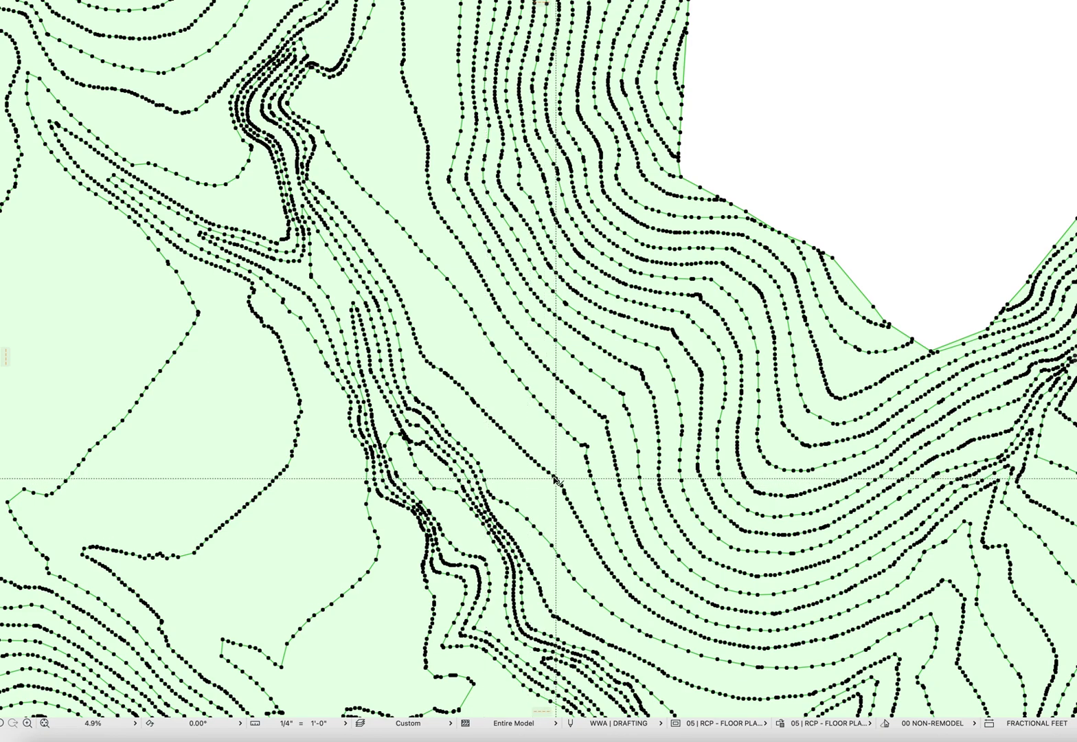
scroll(555, 479, "down", 1)
scroll(555, 480, "down", 1)
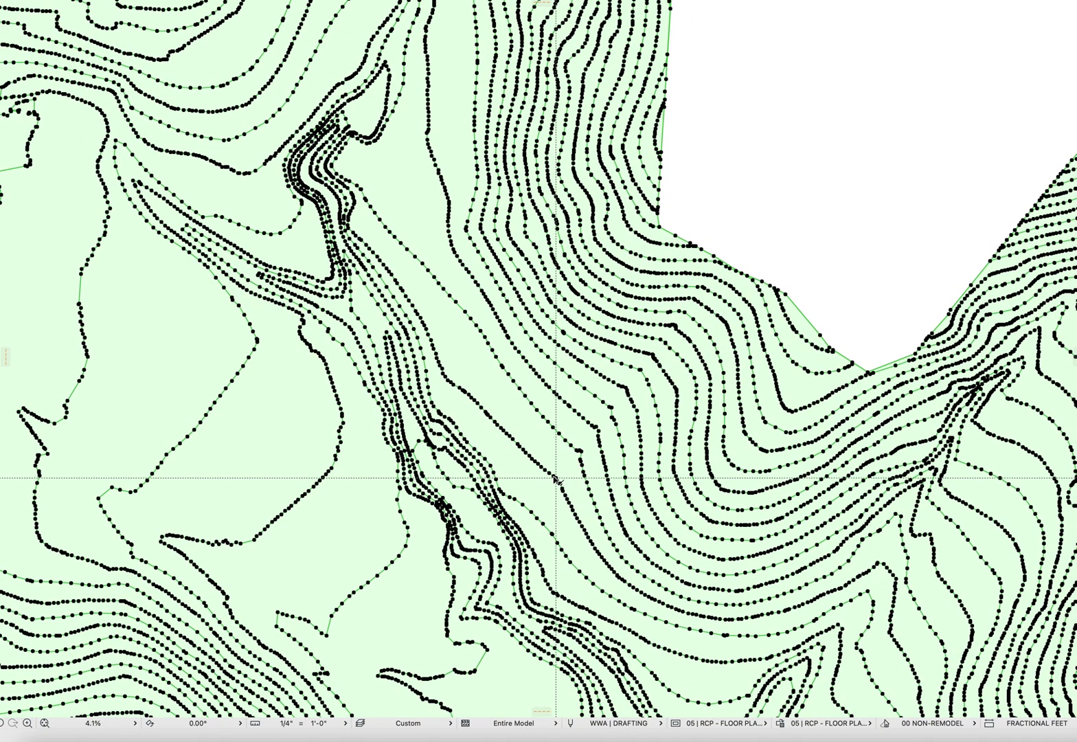
Step: Isolate one contour line and drag its node to merge the central run into one straight segment
left_click(555, 480)
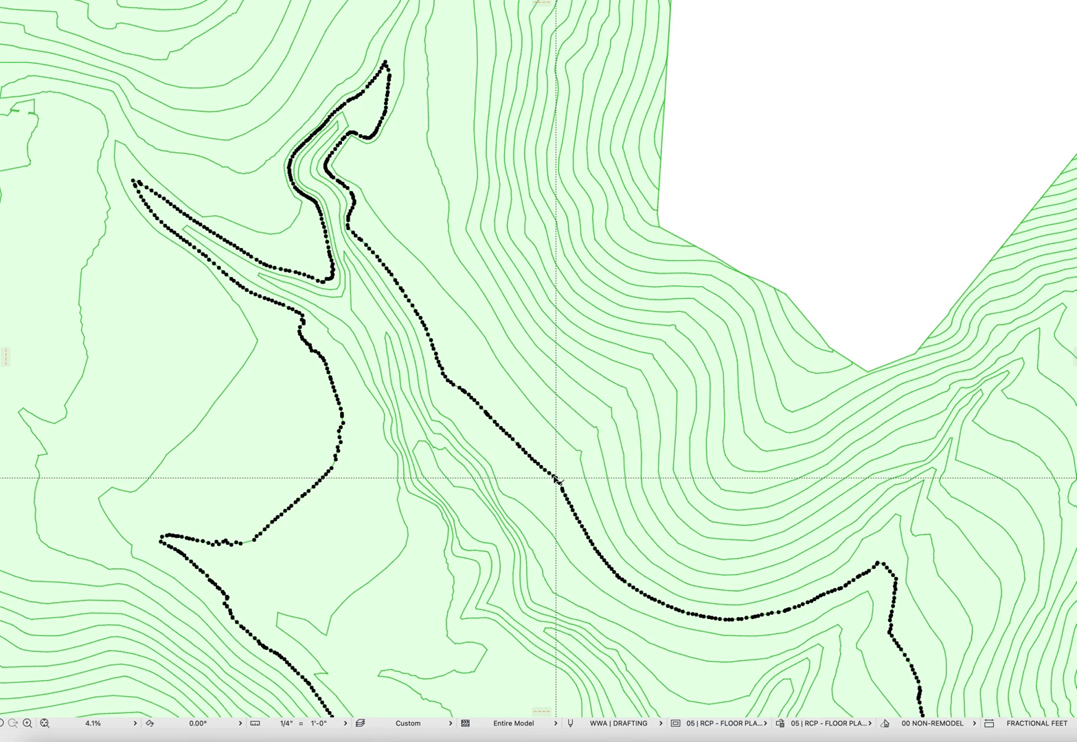
left_click(554, 479)
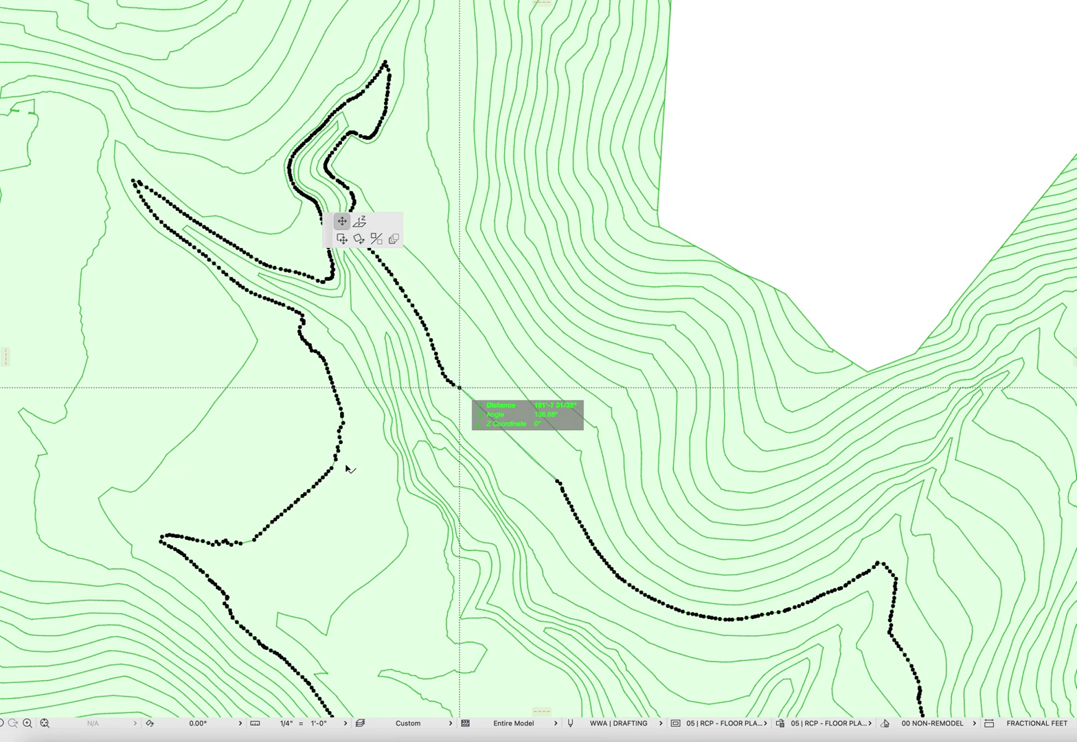
key("Escape")
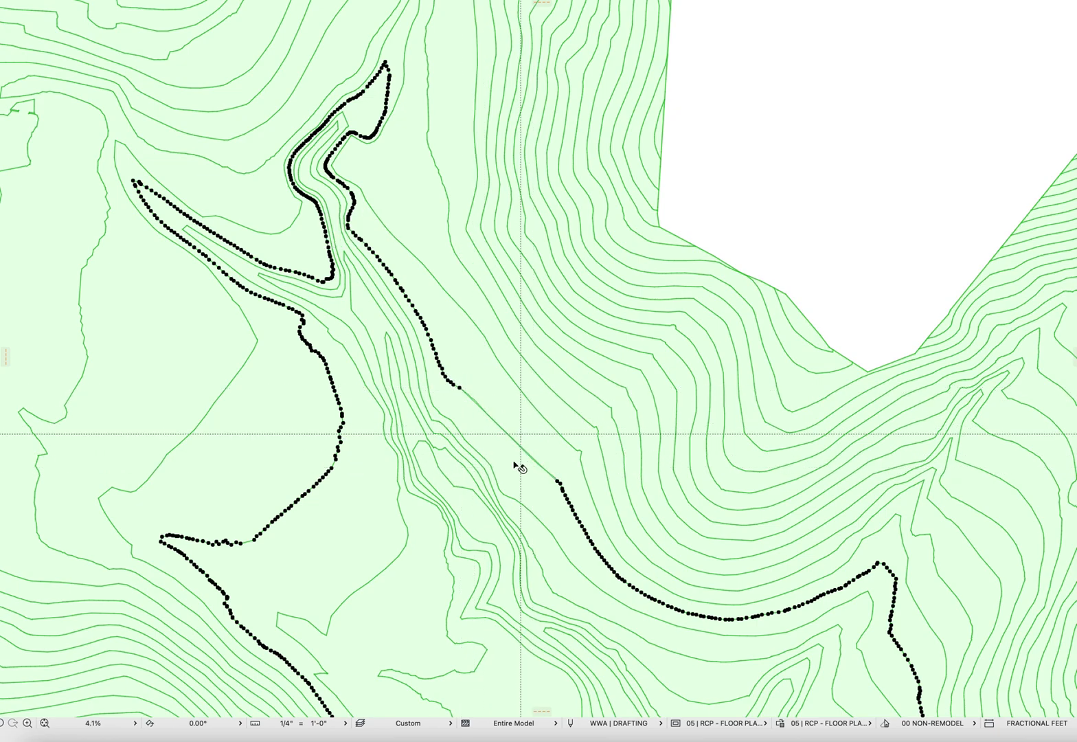
Step: Drag the contour's lower-left node up along the line to straighten that stretch
left_click(257, 540)
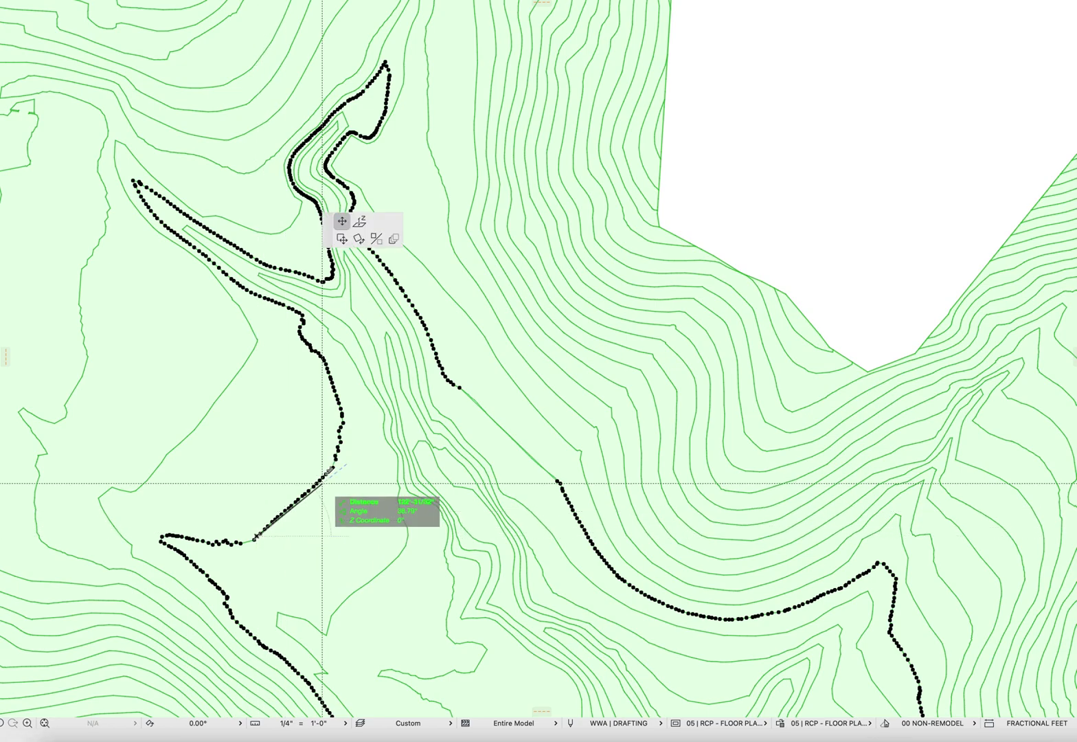